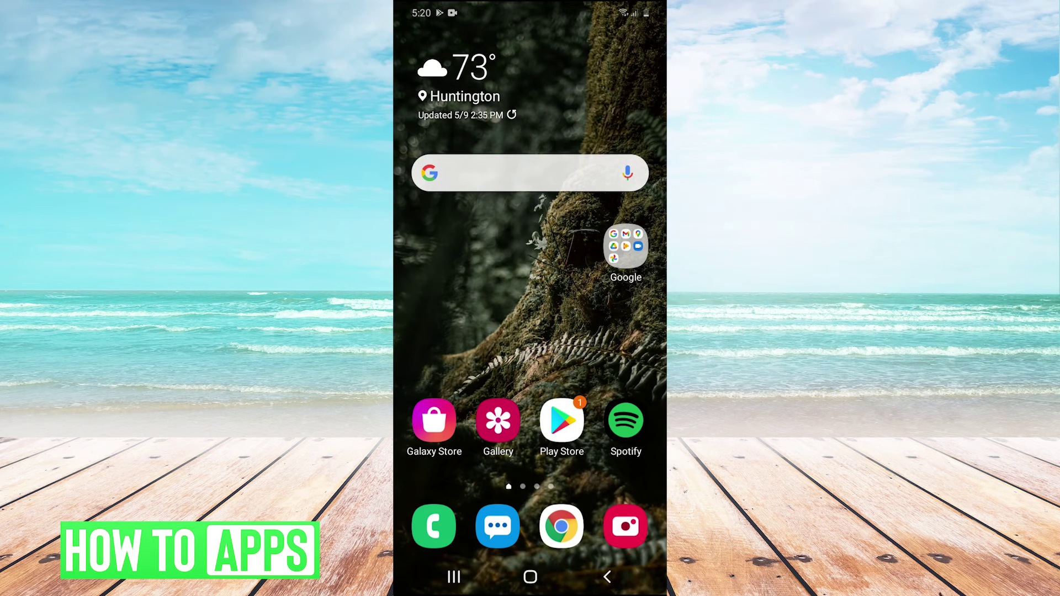
Open Settings > Apps from the notification shade and select Google Play Store
{"action": "left_click_drag", "start_coordinate": [530, 8], "coordinate": [530, 348]}
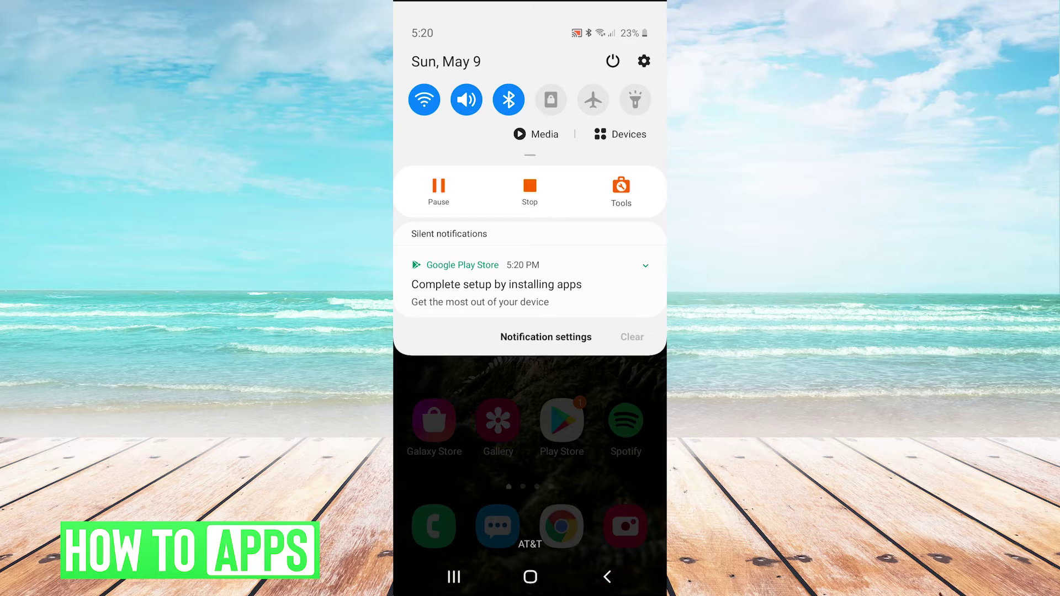
{"action": "left_click", "coordinate": [643, 61]}
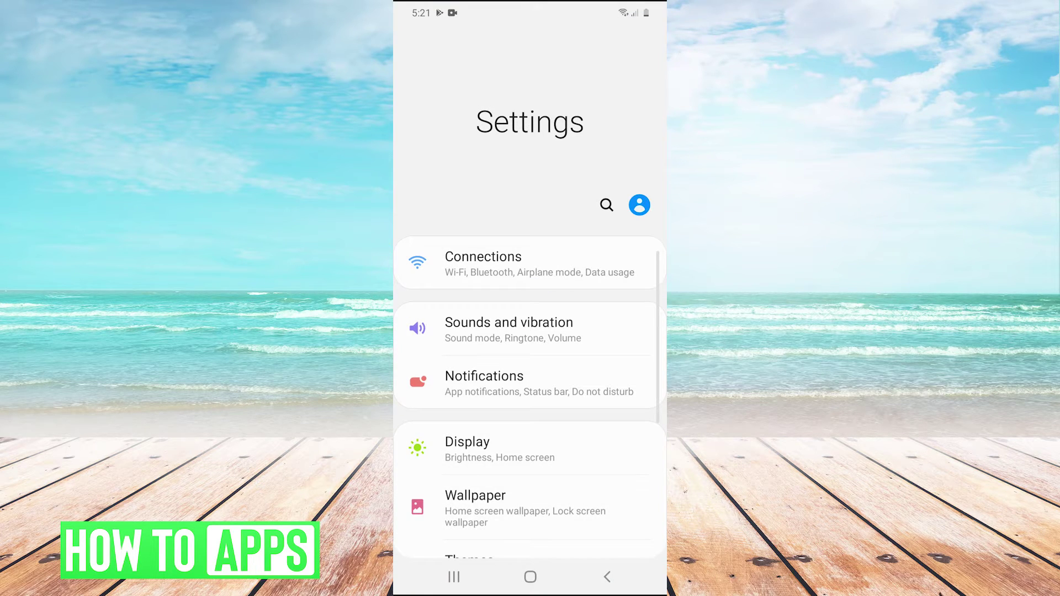
{"action": "scroll", "coordinate": [530, 331], "scroll_direction": "down", "scroll_amount": 2}
{"action": "scroll", "coordinate": [530, 332], "scroll_direction": "down", "scroll_amount": 3}
{"action": "scroll", "coordinate": [530, 332], "scroll_direction": "down", "scroll_amount": 3}
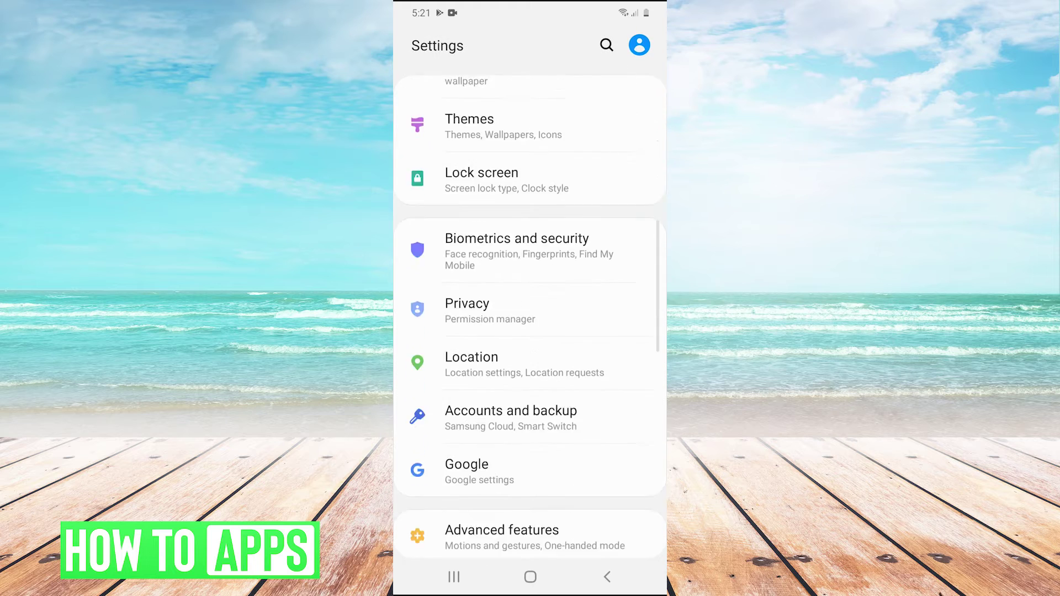
{"action": "scroll", "coordinate": [531, 332], "scroll_direction": "down", "scroll_amount": 3}
{"action": "scroll", "coordinate": [531, 332], "scroll_direction": "down", "scroll_amount": 2}
{"action": "scroll", "coordinate": [530, 332], "scroll_direction": "down", "scroll_amount": 2}
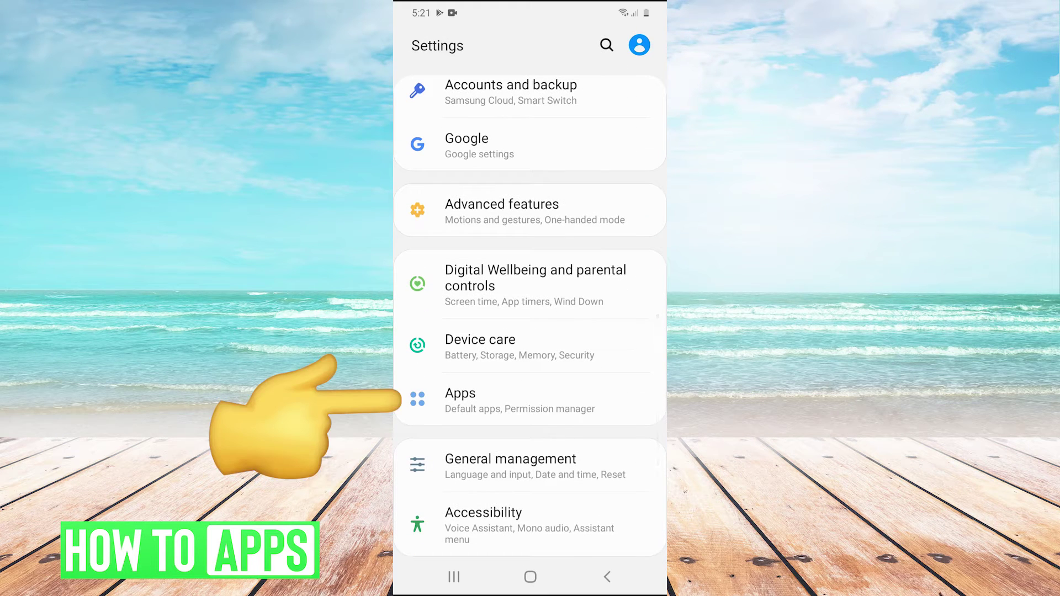
{"action": "left_click", "coordinate": [514, 400]}
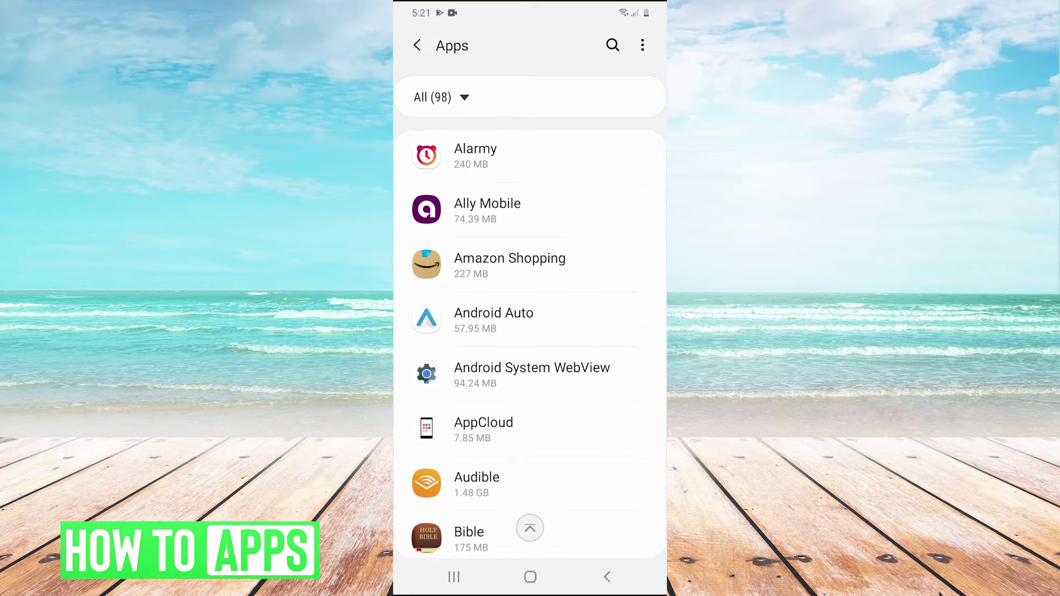
{"action": "scroll", "coordinate": [530, 332], "scroll_direction": "down", "scroll_amount": 1}
{"action": "scroll", "coordinate": [531, 332], "scroll_direction": "down", "scroll_amount": 3}
{"action": "scroll", "coordinate": [530, 331], "scroll_direction": "down", "scroll_amount": 2}
{"action": "scroll", "coordinate": [530, 331], "scroll_direction": "down", "scroll_amount": 3}
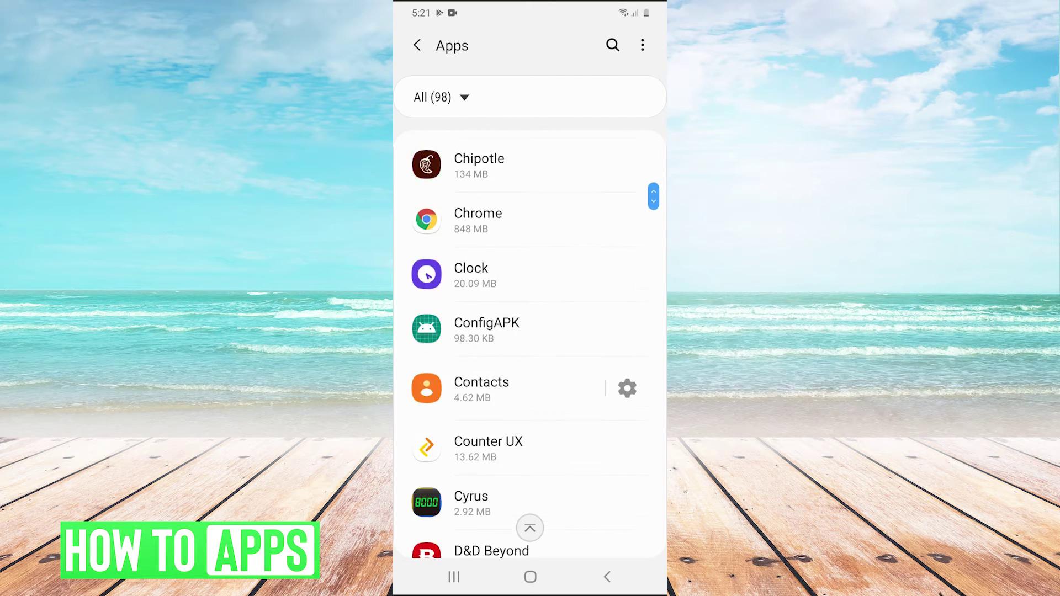
{"action": "scroll", "coordinate": [530, 331], "scroll_direction": "down", "scroll_amount": 3}
{"action": "scroll", "coordinate": [530, 331], "scroll_direction": "down", "scroll_amount": 3}
{"action": "scroll", "coordinate": [530, 331], "scroll_direction": "down", "scroll_amount": 3}
{"action": "scroll", "coordinate": [530, 331], "scroll_direction": "down", "scroll_amount": 5}
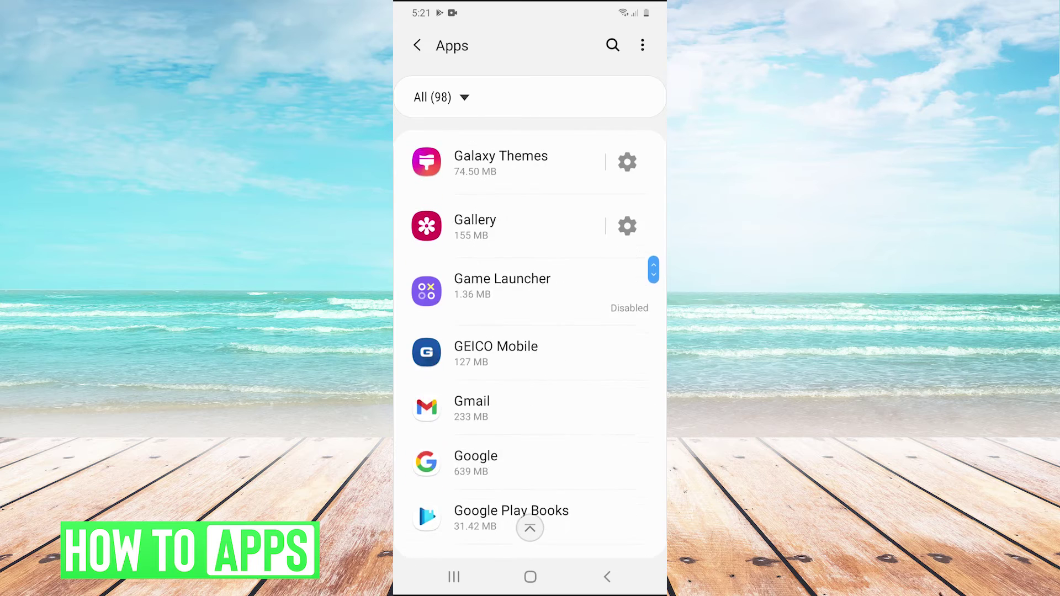
{"action": "scroll", "coordinate": [530, 331], "scroll_direction": "down", "scroll_amount": 1}
{"action": "scroll", "coordinate": [530, 331], "scroll_direction": "down", "scroll_amount": 2}
{"action": "scroll", "coordinate": [530, 332], "scroll_direction": "down", "scroll_amount": 3}
{"action": "scroll", "coordinate": [530, 331], "scroll_direction": "down", "scroll_amount": 1}
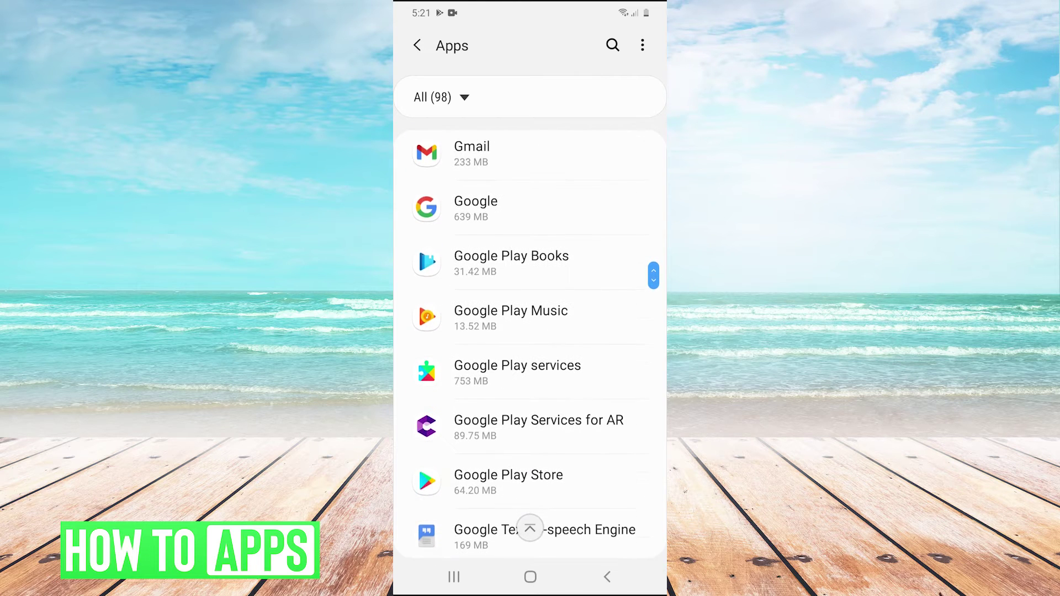
{"action": "scroll", "coordinate": [530, 332], "scroll_direction": "down", "scroll_amount": 3}
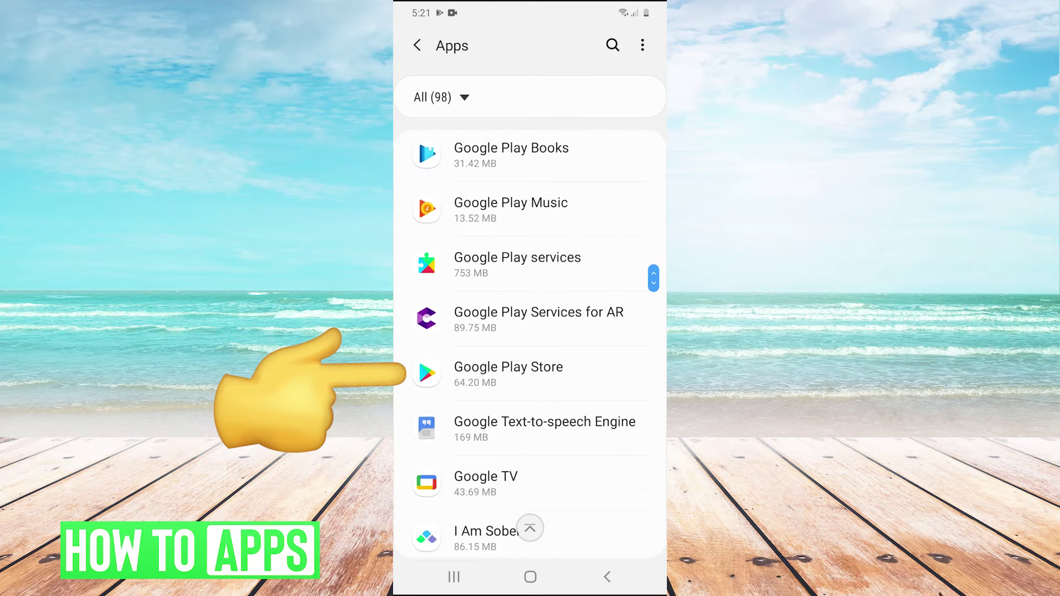
{"action": "left_click", "coordinate": [509, 373]}
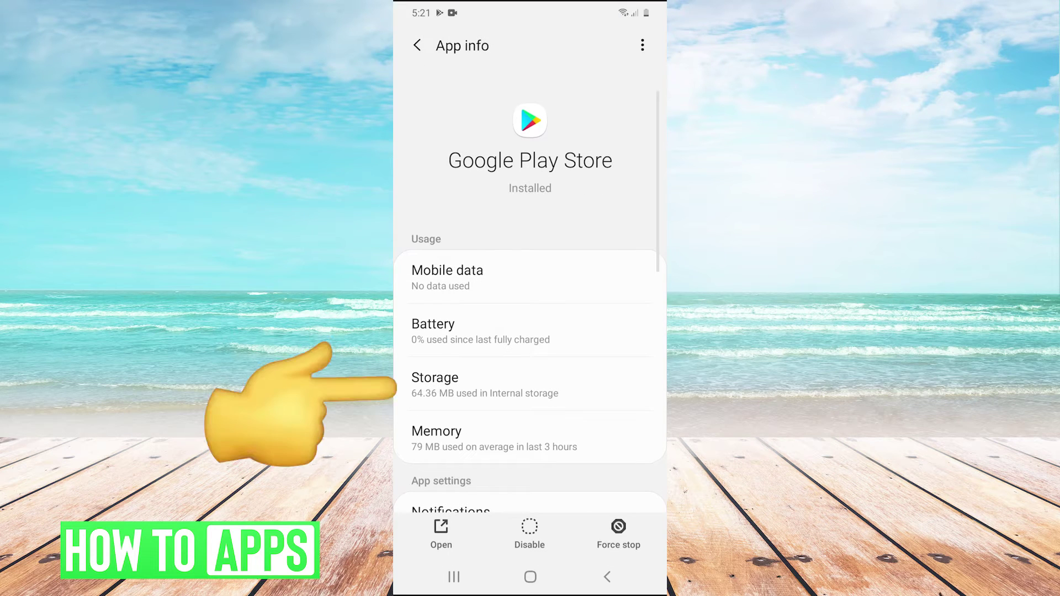
Clear Google Play Store's cache and data to 0 B, then return to App info
{"action": "left_click", "coordinate": [485, 383]}
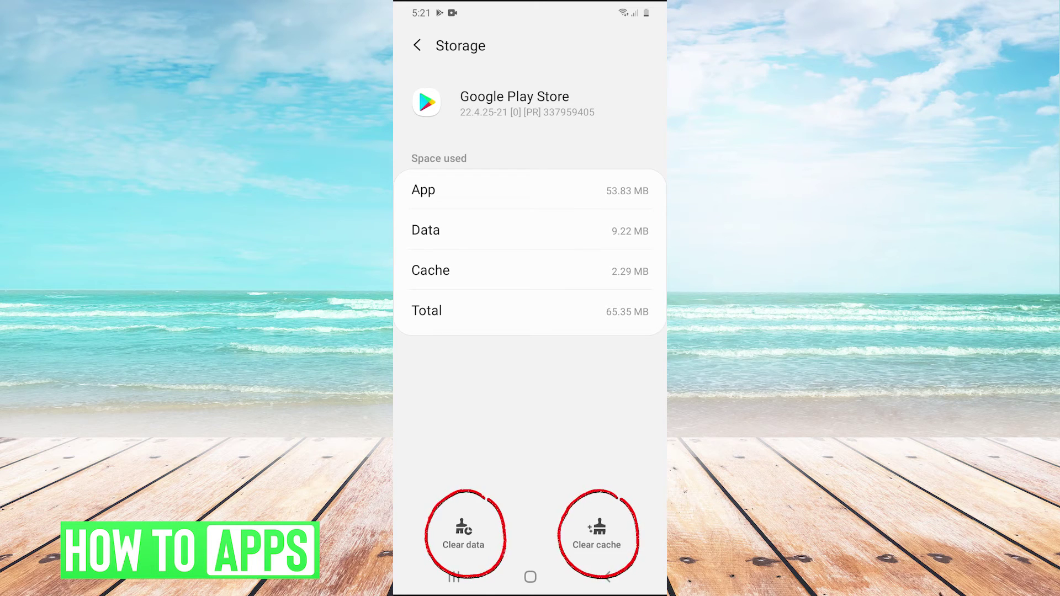
{"action": "left_click", "coordinate": [596, 535]}
{"action": "left_click", "coordinate": [463, 534]}
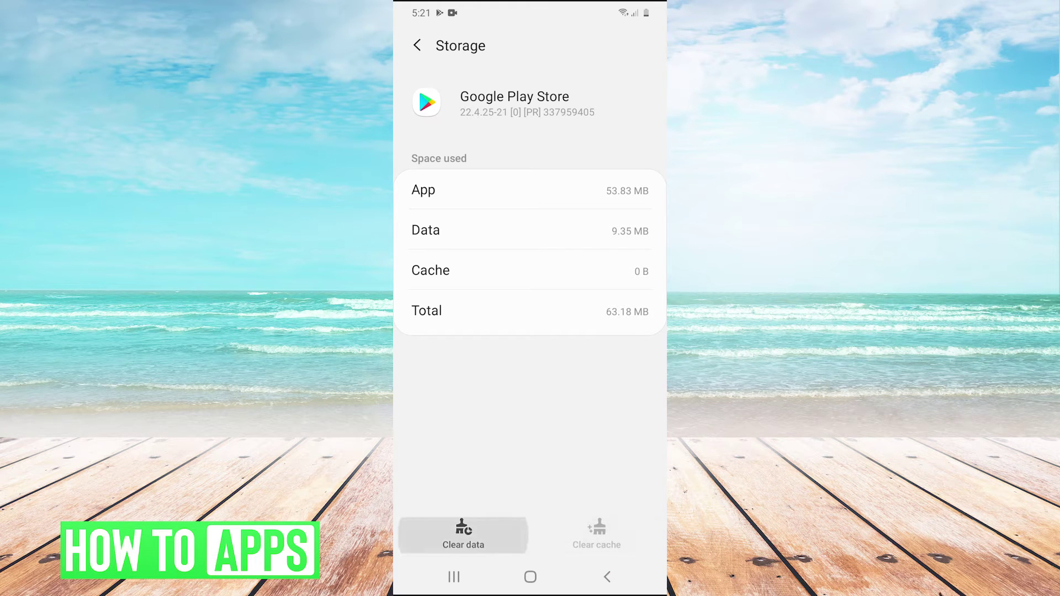
{"action": "left_click", "coordinate": [591, 516]}
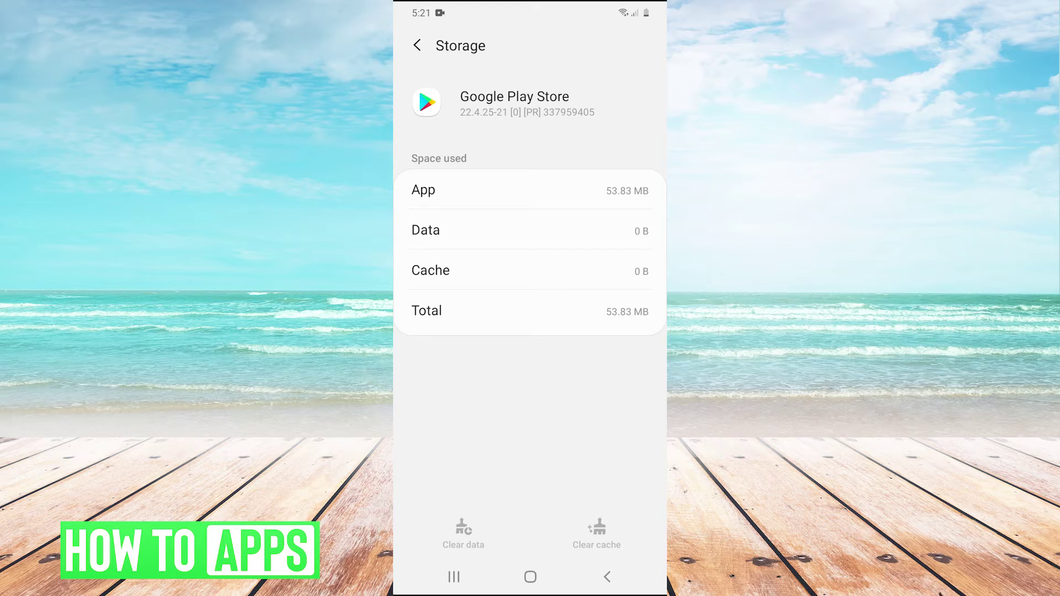
{"action": "left_click", "coordinate": [607, 576]}
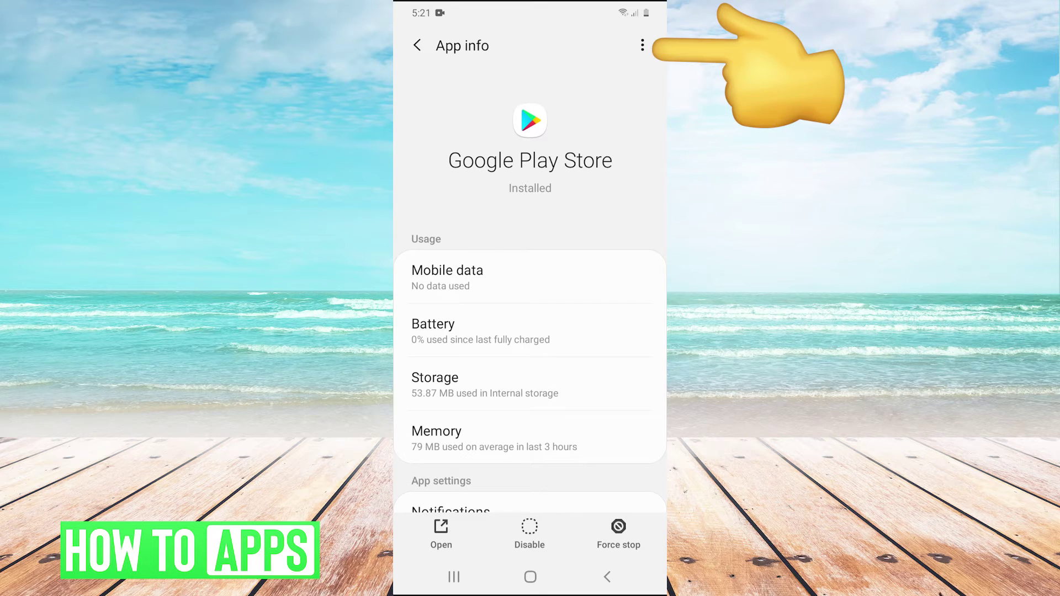
Uninstall Google Play Store's updates via the App info menu, restoring the factory version
{"action": "left_click", "coordinate": [641, 45]}
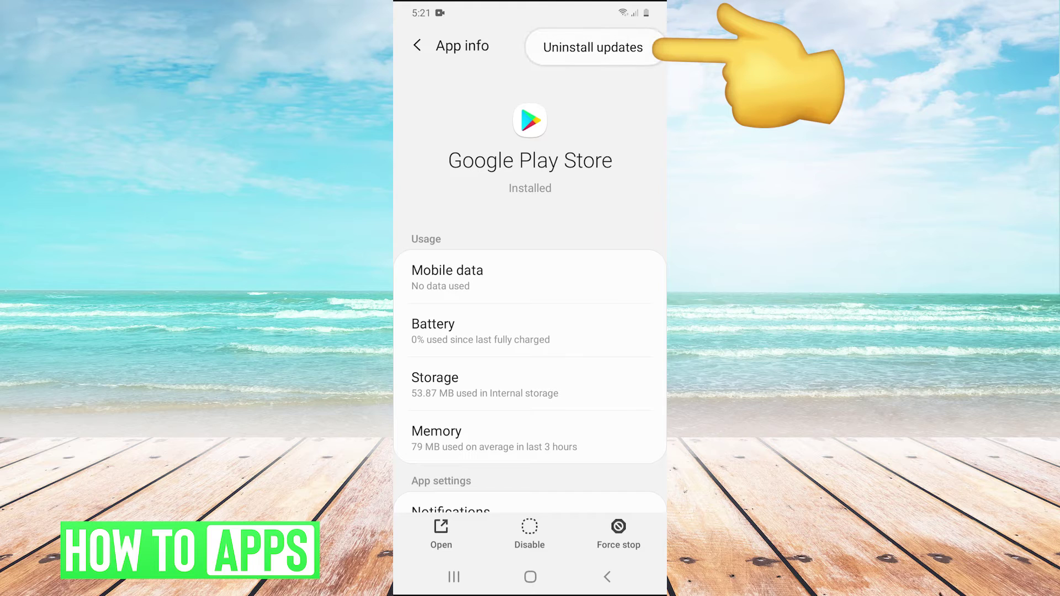
{"action": "left_click", "coordinate": [593, 48]}
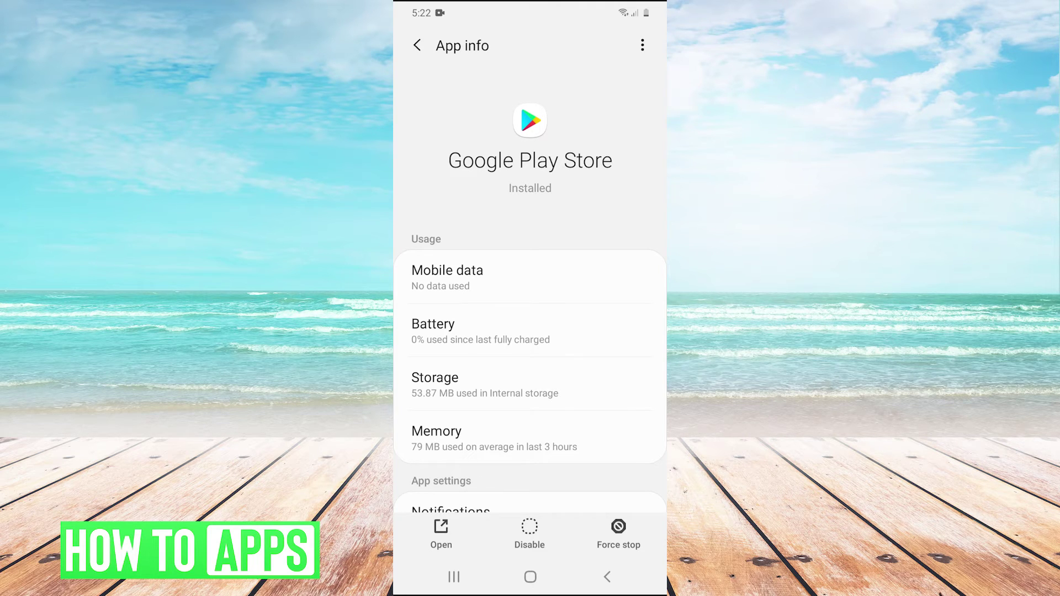
{"action": "left_click", "coordinate": [416, 45]}
Run a software update check from Settings, which reports the phone is up to date
{"action": "left_click", "coordinate": [418, 45]}
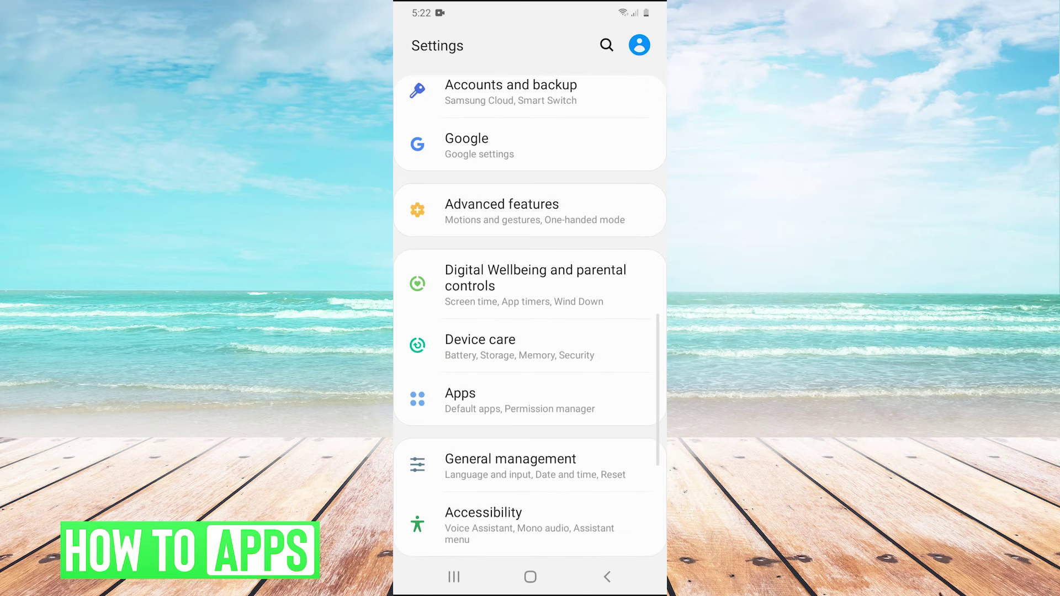
{"action": "scroll", "coordinate": [531, 317], "scroll_direction": "down", "scroll_amount": 4}
{"action": "scroll", "coordinate": [531, 317], "scroll_direction": "down", "scroll_amount": 2}
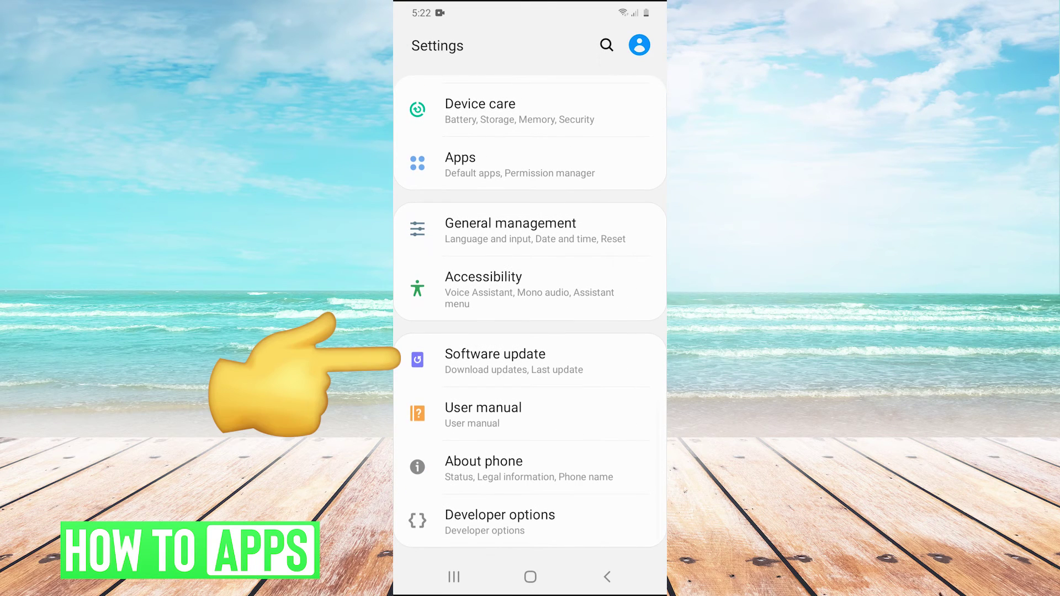
{"action": "left_click", "coordinate": [495, 360]}
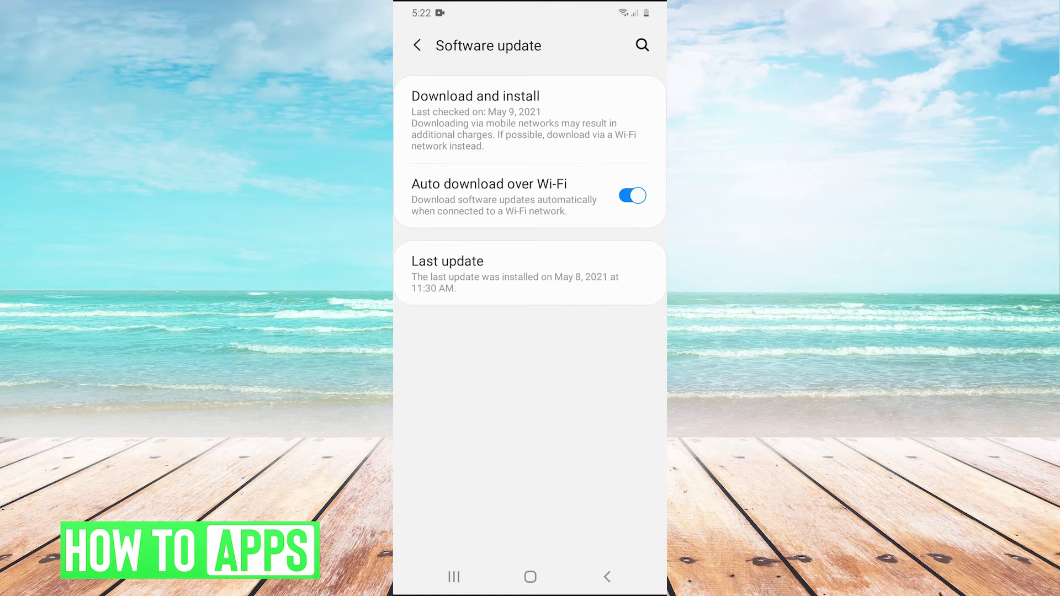
{"action": "left_click", "coordinate": [530, 121]}
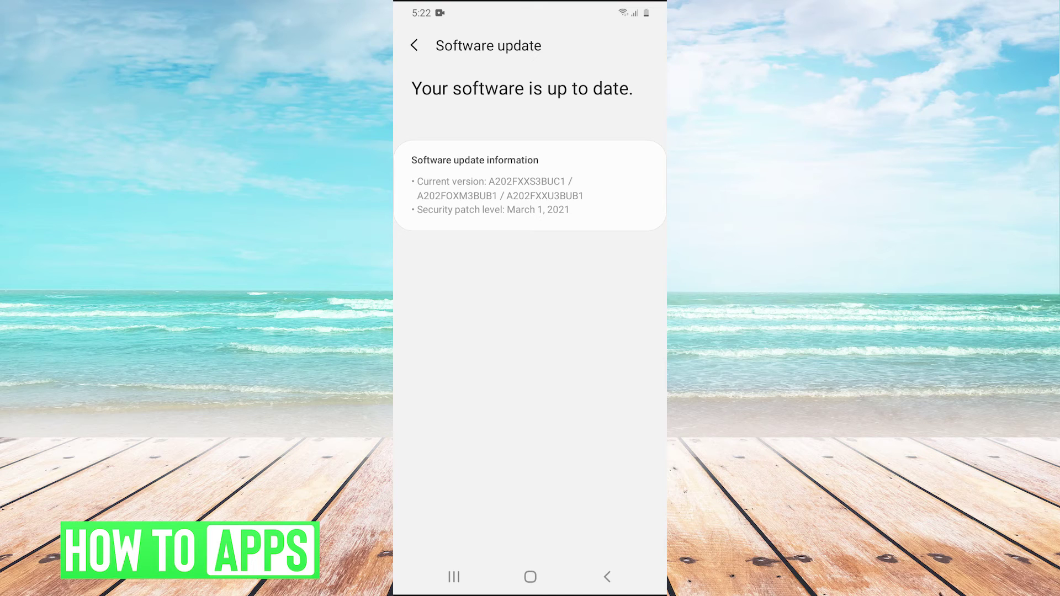
{"action": "left_click_drag", "start_coordinate": [531, 4], "coordinate": [530, 332]}
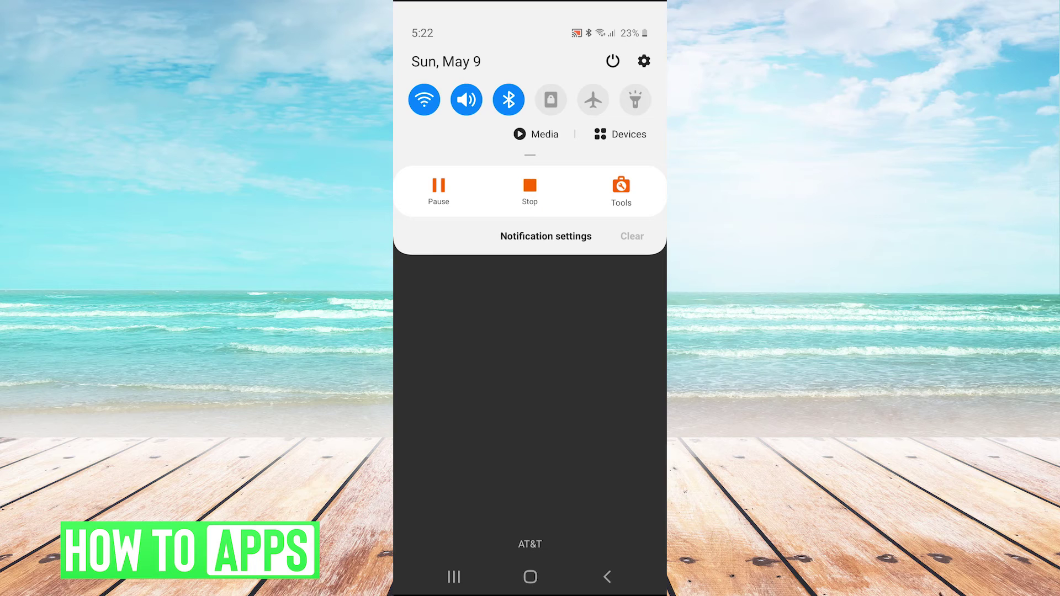
Turn on Show system apps in the Apps list and open Download Manager's App info
{"action": "left_click", "coordinate": [643, 62]}
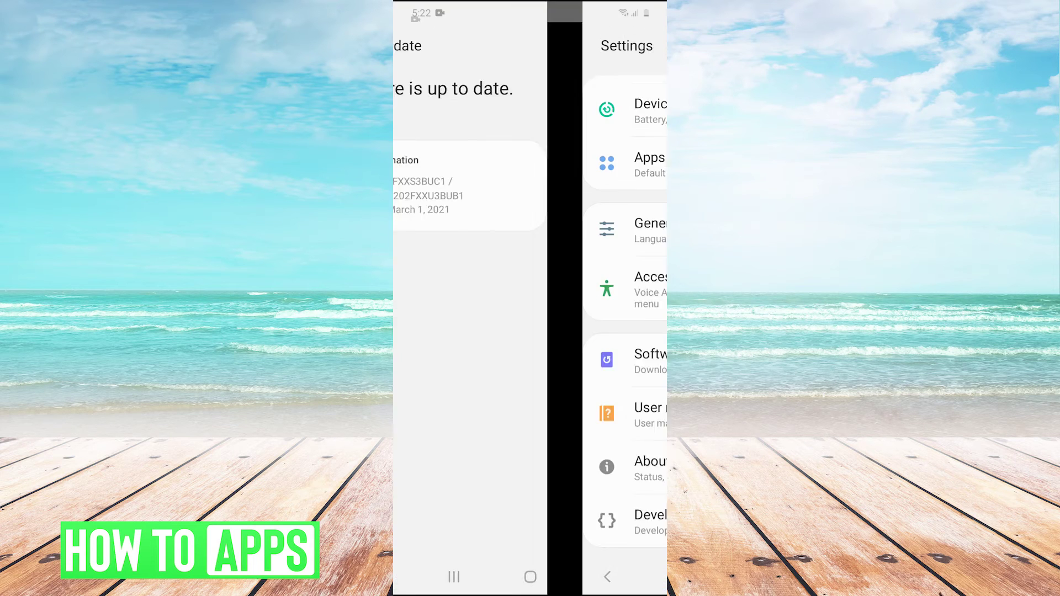
{"action": "scroll", "coordinate": [530, 315], "scroll_direction": "up", "scroll_amount": 2}
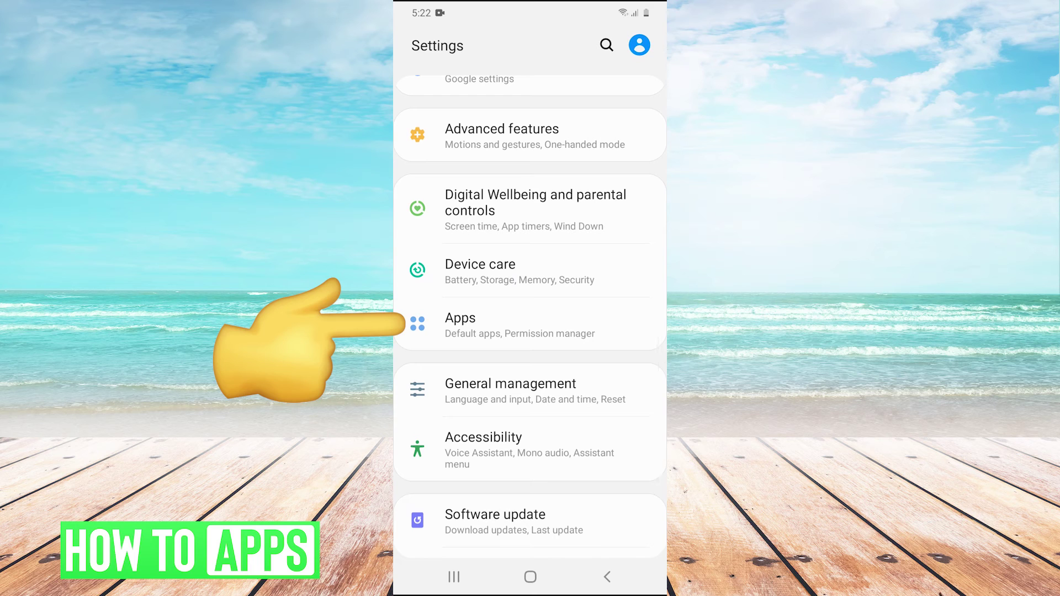
{"action": "left_click", "coordinate": [497, 324]}
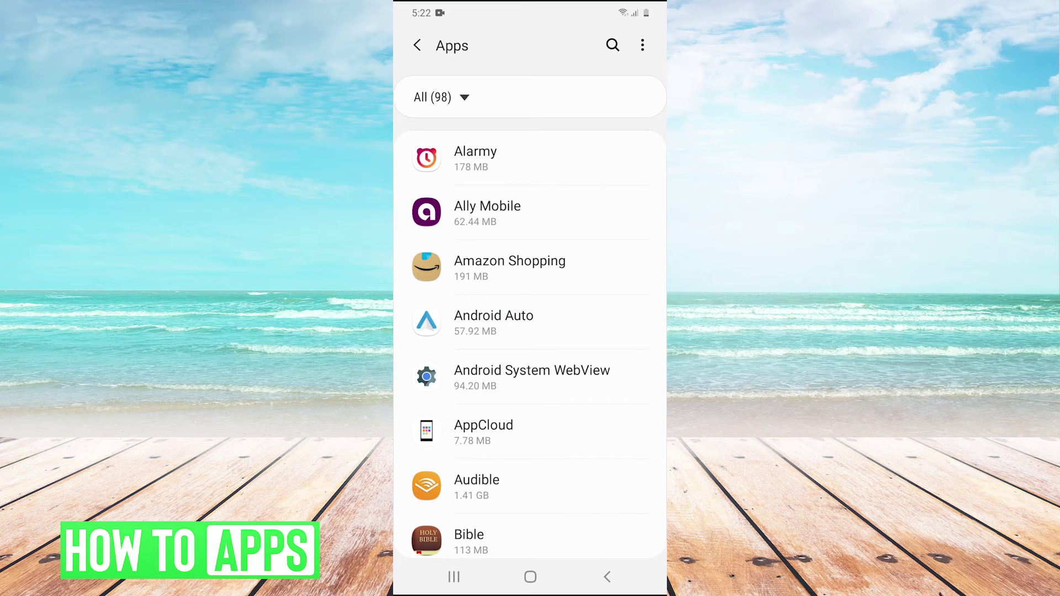
{"action": "left_click", "coordinate": [642, 46]}
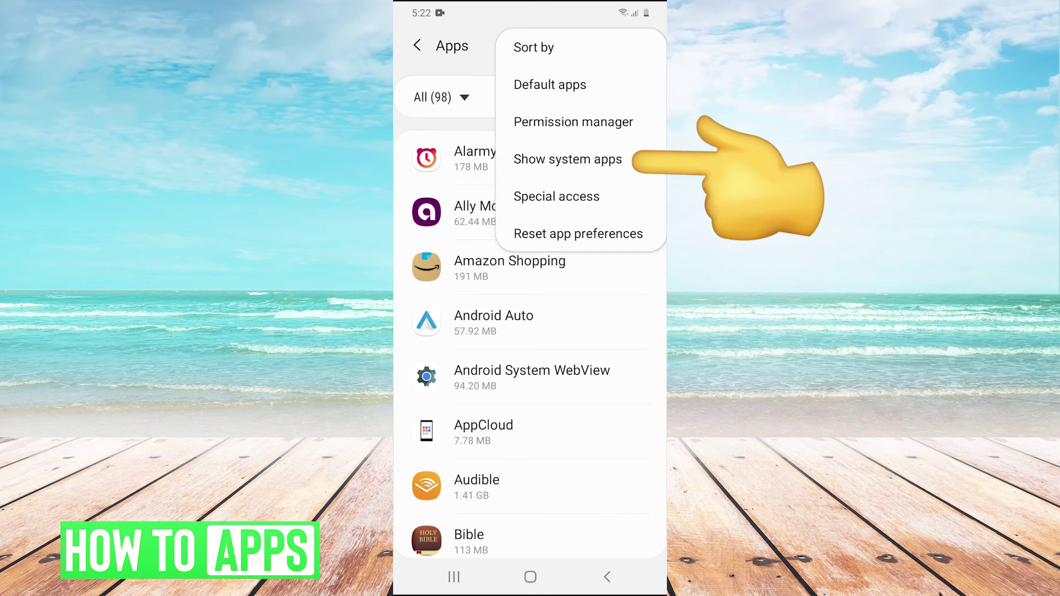
{"action": "left_click", "coordinate": [567, 159]}
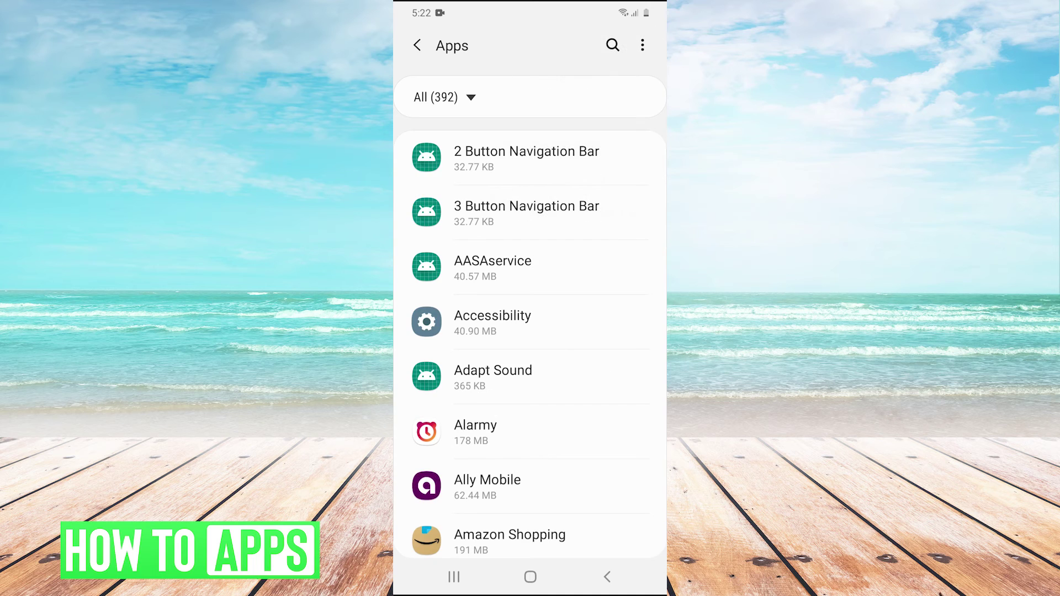
{"action": "scroll", "coordinate": [530, 344], "scroll_direction": "down", "scroll_amount": 2}
{"action": "scroll", "coordinate": [531, 345], "scroll_direction": "down", "scroll_amount": 1}
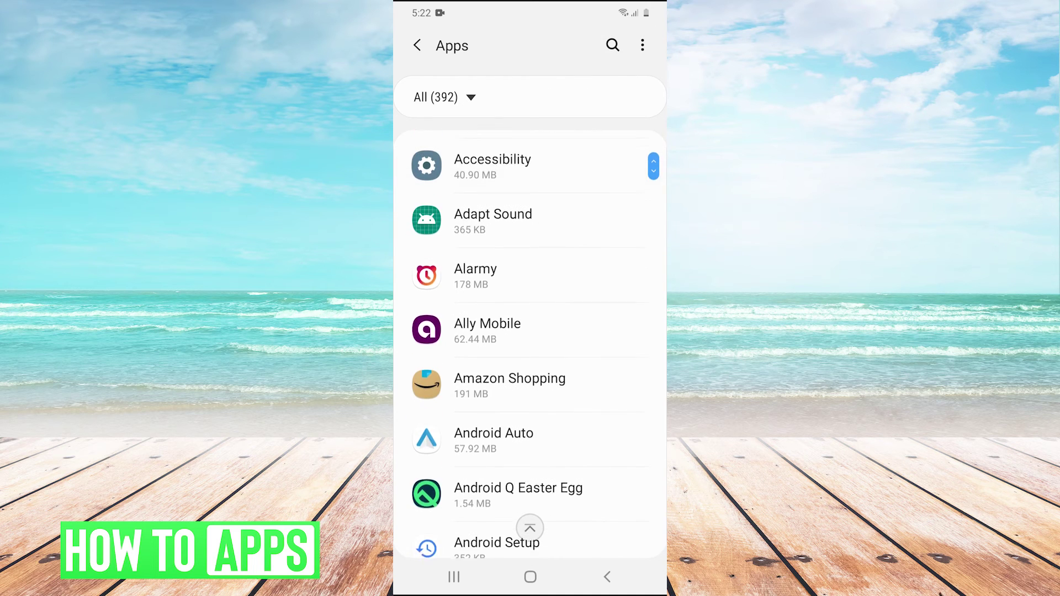
{"action": "scroll", "coordinate": [530, 345], "scroll_direction": "down", "scroll_amount": 3}
{"action": "scroll", "coordinate": [530, 345], "scroll_direction": "down", "scroll_amount": 10}
{"action": "scroll", "coordinate": [530, 345], "scroll_direction": "down", "scroll_amount": 5}
{"action": "scroll", "coordinate": [530, 345], "scroll_direction": "down", "scroll_amount": 3}
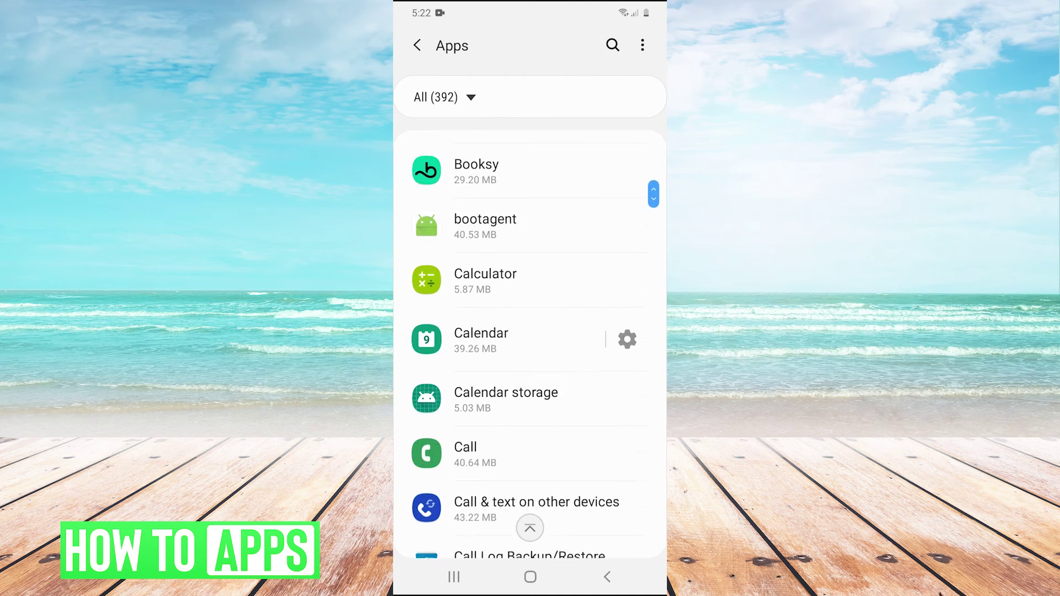
{"action": "scroll", "coordinate": [530, 344], "scroll_direction": "down", "scroll_amount": 5}
{"action": "scroll", "coordinate": [529, 345], "scroll_direction": "down", "scroll_amount": 2}
{"action": "scroll", "coordinate": [531, 345], "scroll_direction": "down", "scroll_amount": 5}
{"action": "scroll", "coordinate": [530, 344], "scroll_direction": "down", "scroll_amount": 5}
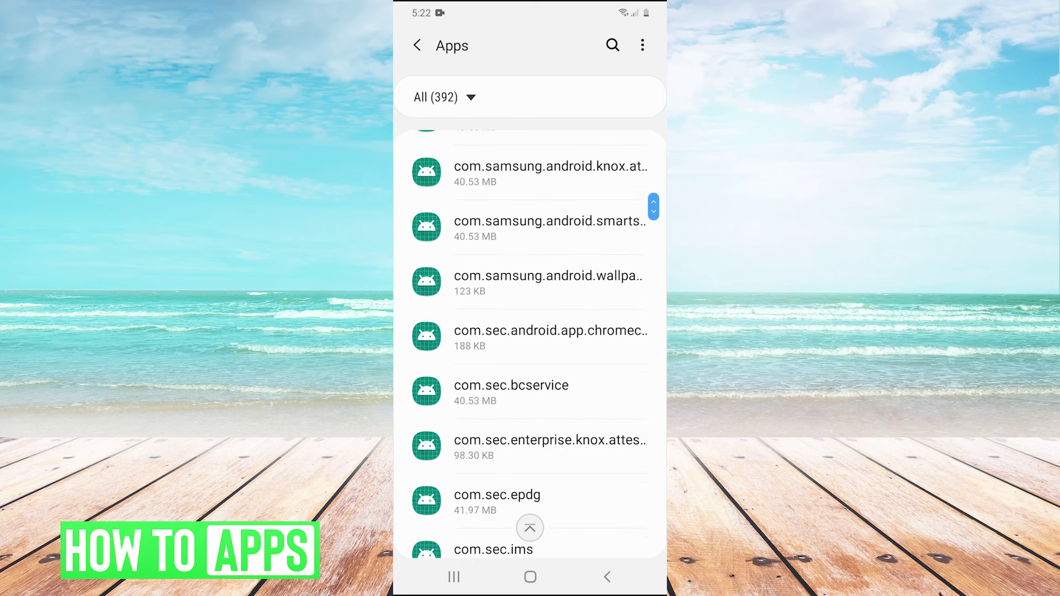
{"action": "scroll", "coordinate": [530, 344], "scroll_direction": "down", "scroll_amount": 5}
{"action": "scroll", "coordinate": [530, 345], "scroll_direction": "down", "scroll_amount": 5}
{"action": "scroll", "coordinate": [530, 345], "scroll_direction": "down", "scroll_amount": 2}
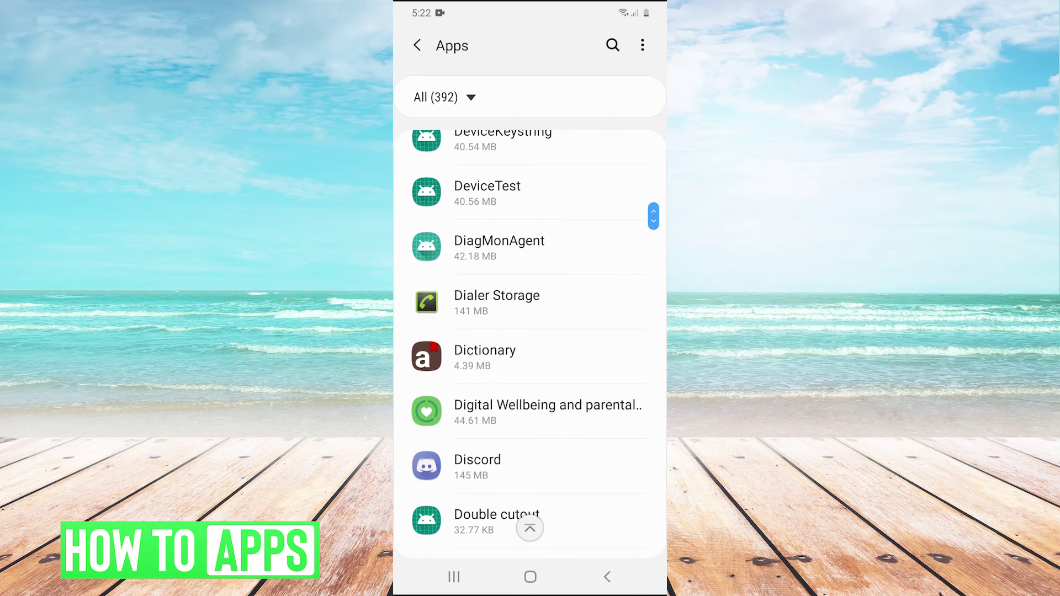
{"action": "scroll", "coordinate": [531, 345], "scroll_direction": "down", "scroll_amount": 3}
{"action": "scroll", "coordinate": [530, 344], "scroll_direction": "down", "scroll_amount": 2}
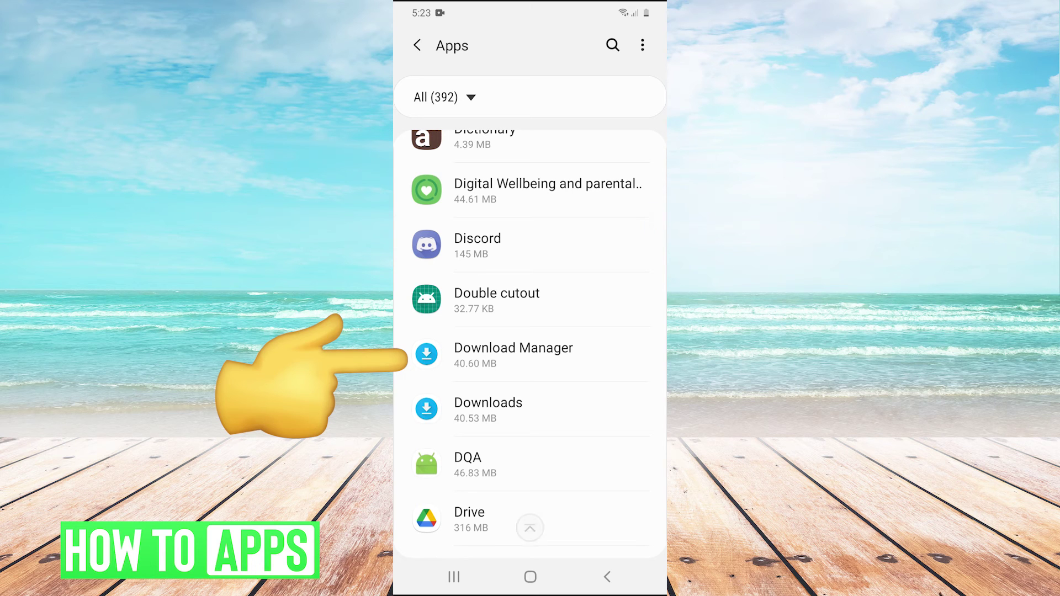
{"action": "left_click", "coordinate": [514, 354]}
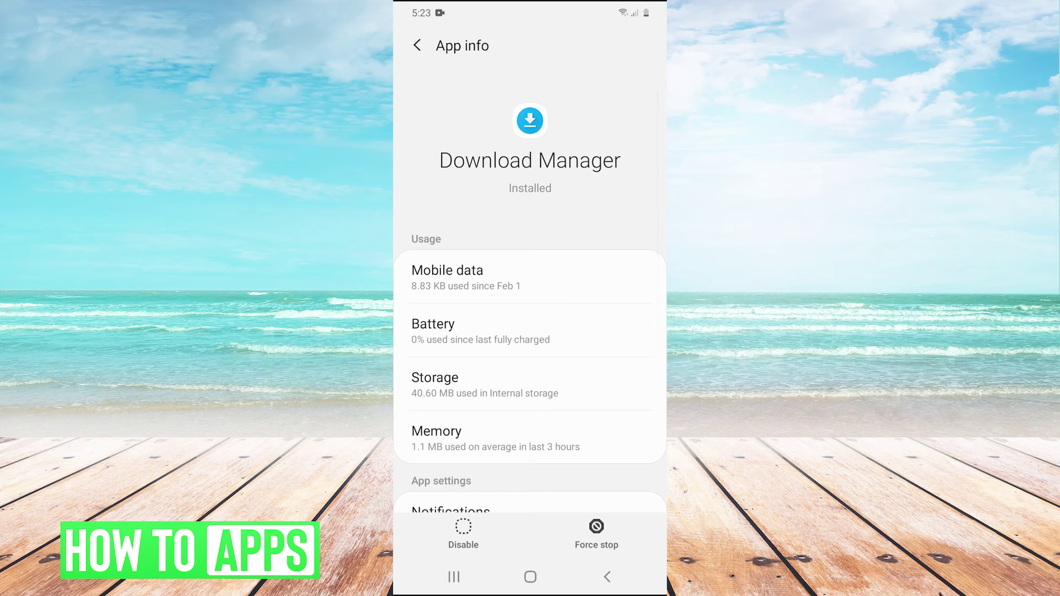
Clear Download Manager's cache and data to 0 B, then go to the home screen
{"action": "left_click", "coordinate": [484, 384]}
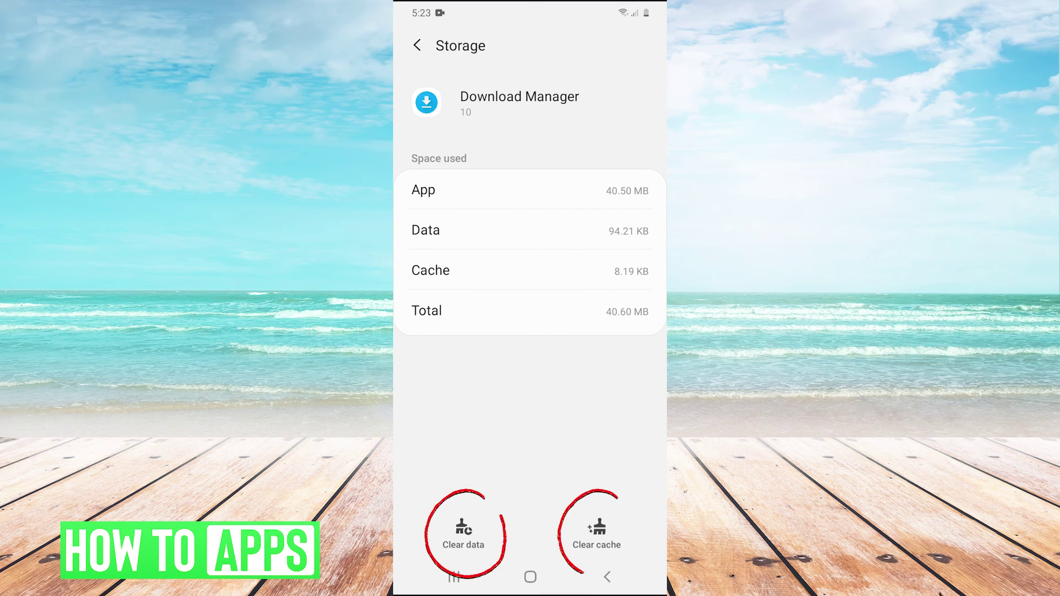
{"action": "left_click", "coordinate": [597, 534]}
{"action": "left_click", "coordinate": [463, 534]}
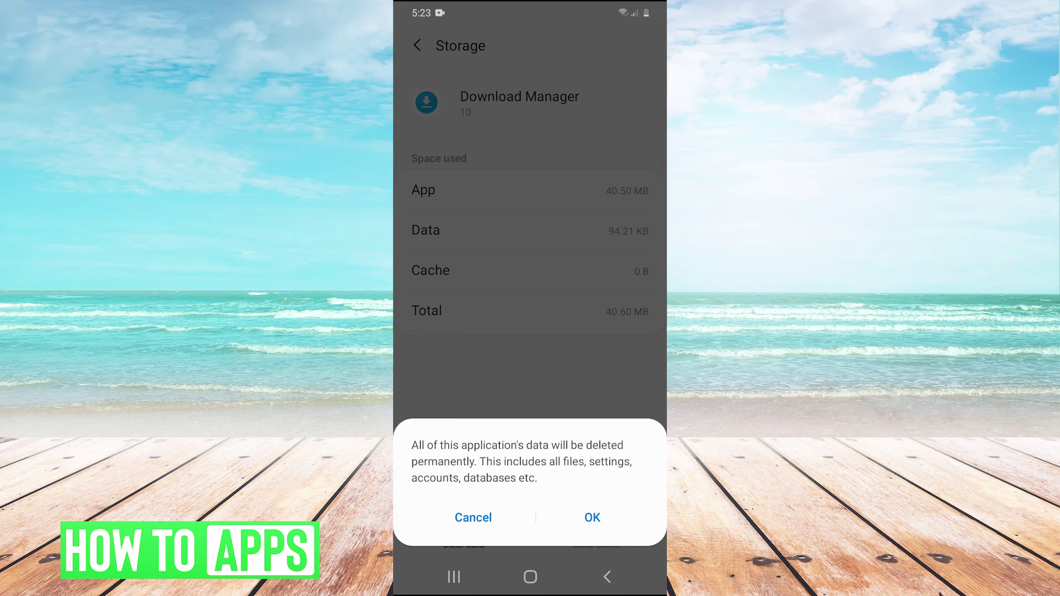
{"action": "left_click", "coordinate": [591, 516]}
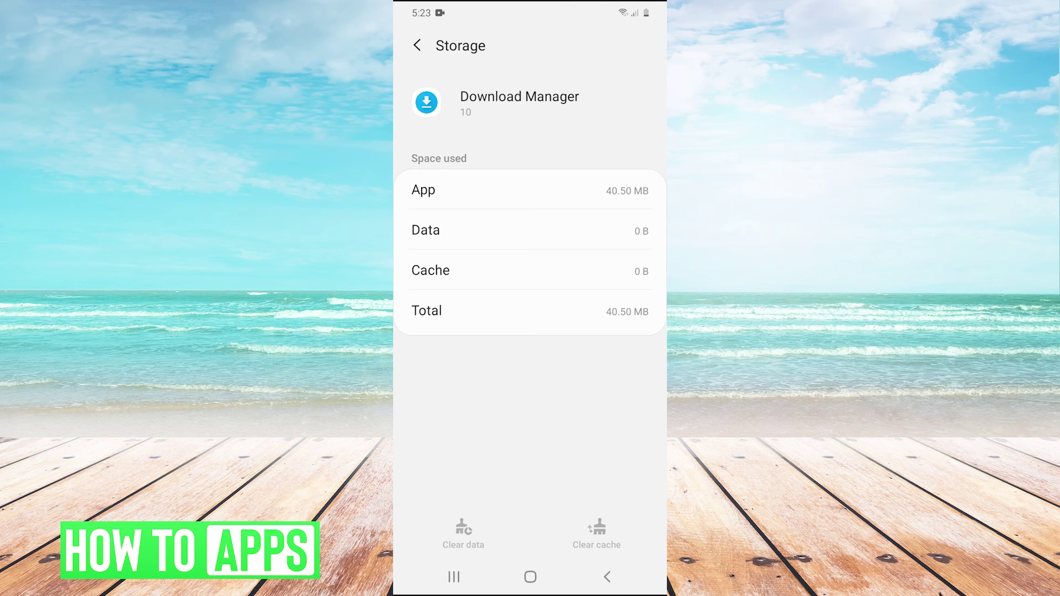
{"action": "left_click", "coordinate": [530, 577]}
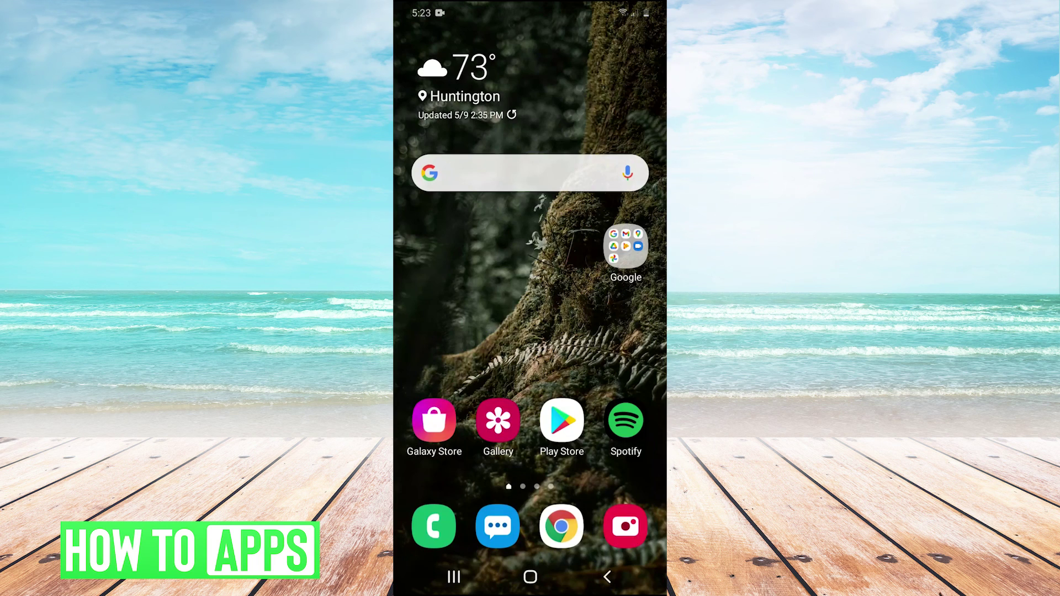